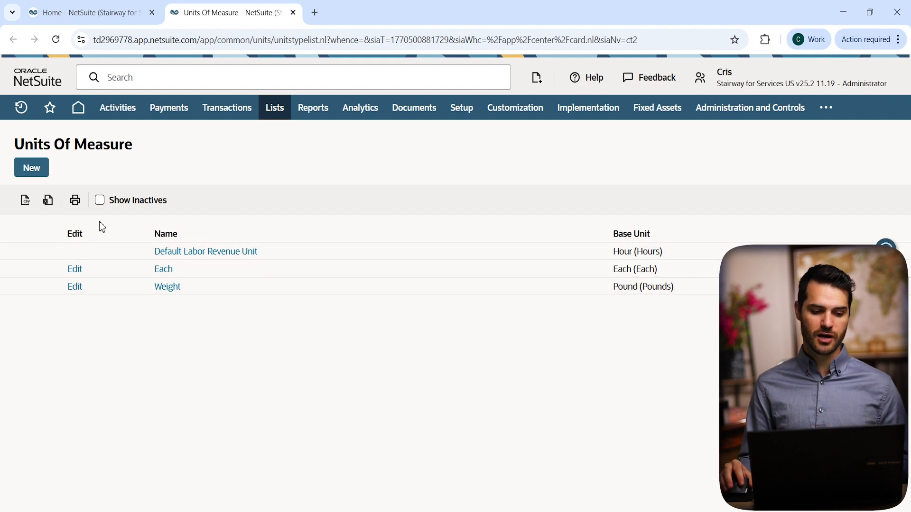
Create a units type named Length and fill in its first unit as Inch, plural Inches, with In for both abbreviations.
{"action": "left_click", "coordinate": [40, 176]}
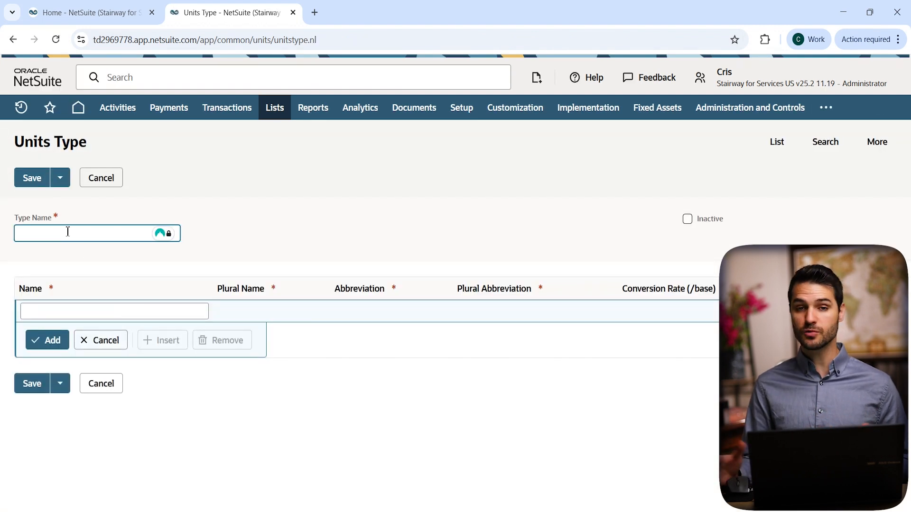
{"action": "type", "text": "Length"}
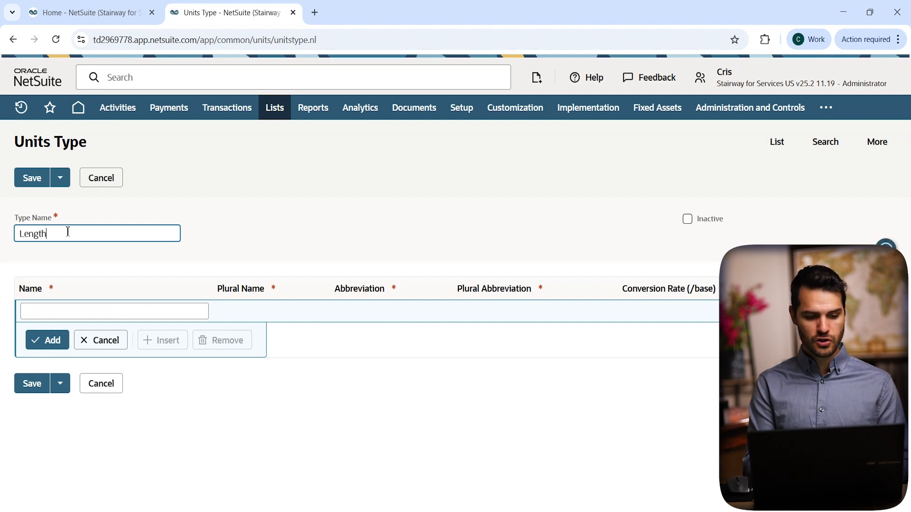
{"action": "left_click", "coordinate": [72, 306]}
{"action": "type", "text": "Inche"}
{"action": "key", "text": "BackSpace"}
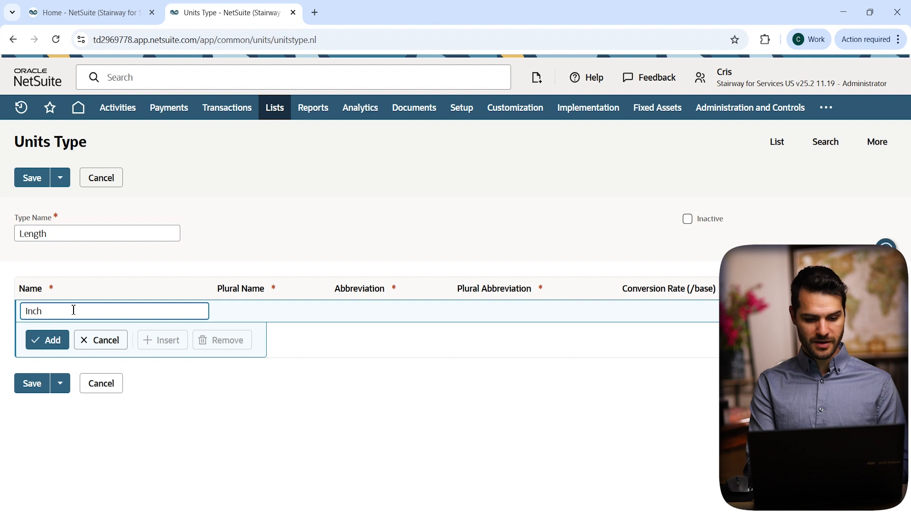
{"action": "key", "text": "Tab"}
{"action": "type", "text": "Inches"}
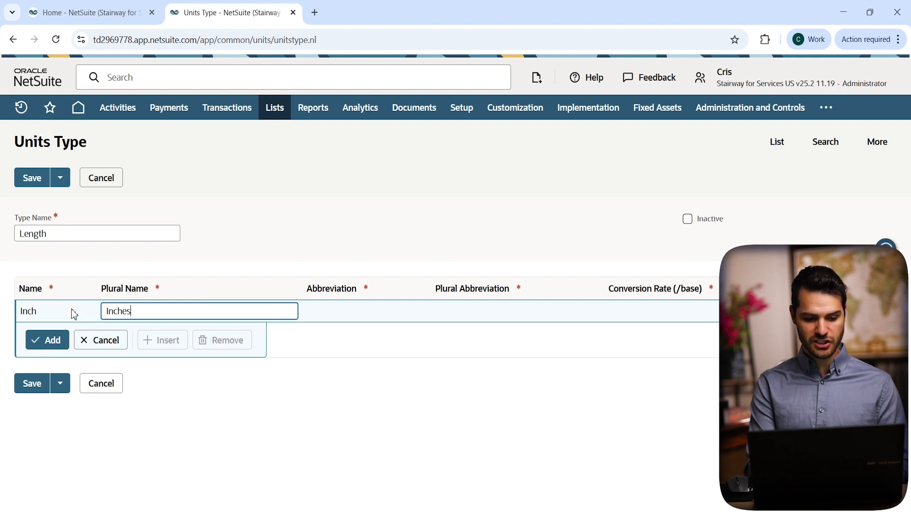
{"action": "key", "text": "Tab"}
{"action": "type", "text": "In"}
{"action": "key", "text": "Tab"}
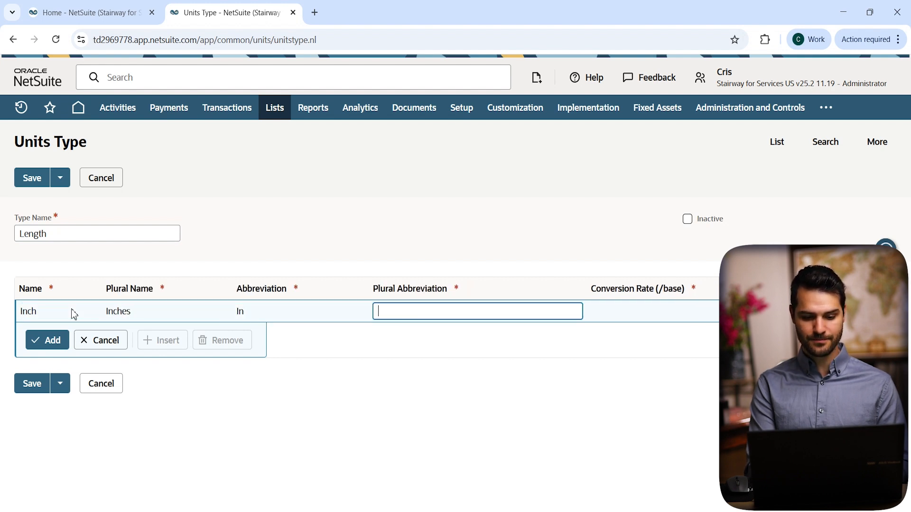
{"action": "type", "text": "In"}
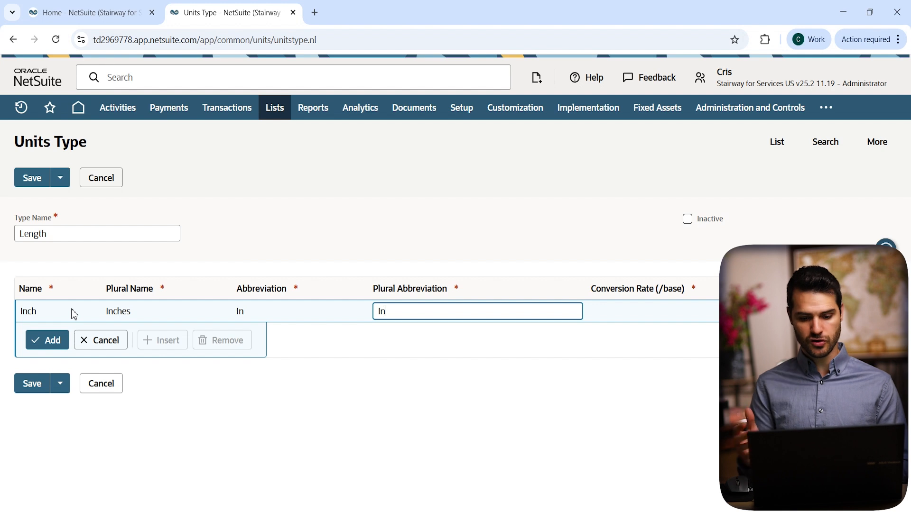
Mark Inch as the base unit and add it to the Length units type.
{"action": "left_click", "coordinate": [612, 313]}
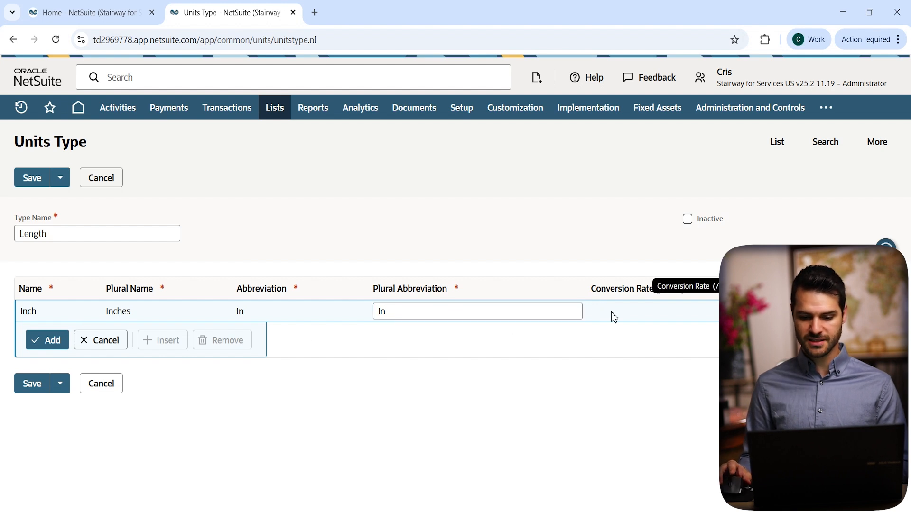
{"action": "left_click", "coordinate": [825, 310]}
{"action": "left_click", "coordinate": [814, 312]}
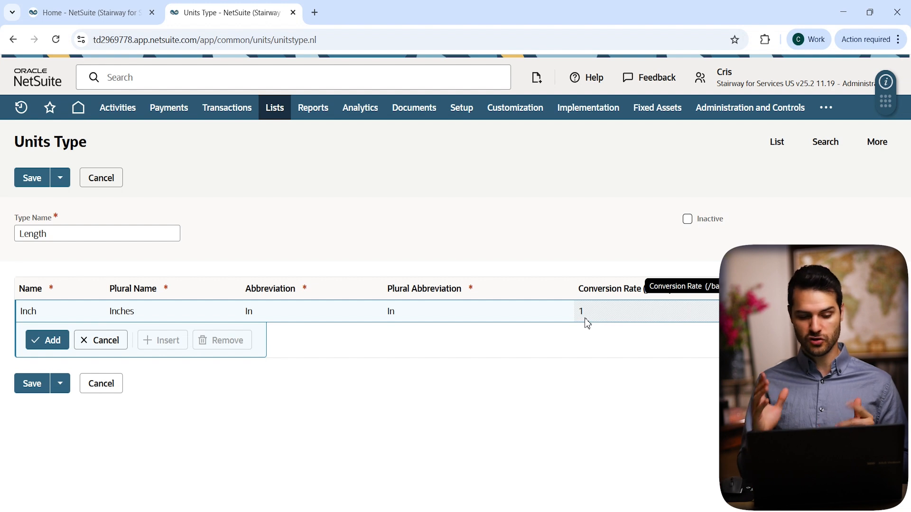
{"action": "left_click", "coordinate": [53, 340]}
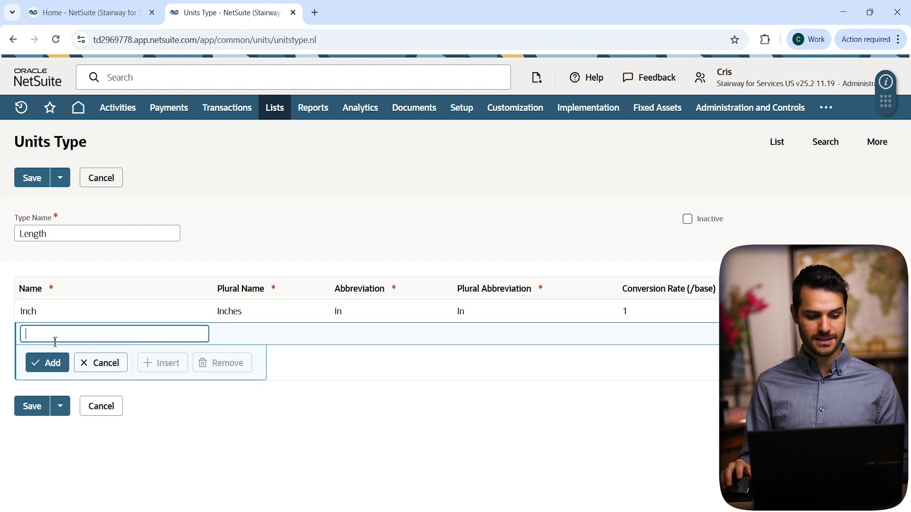
Add a Foot unit with plural Feet, Ft for both abbreviations and a conversion rate of 12.
{"action": "type", "text": "Foot"}
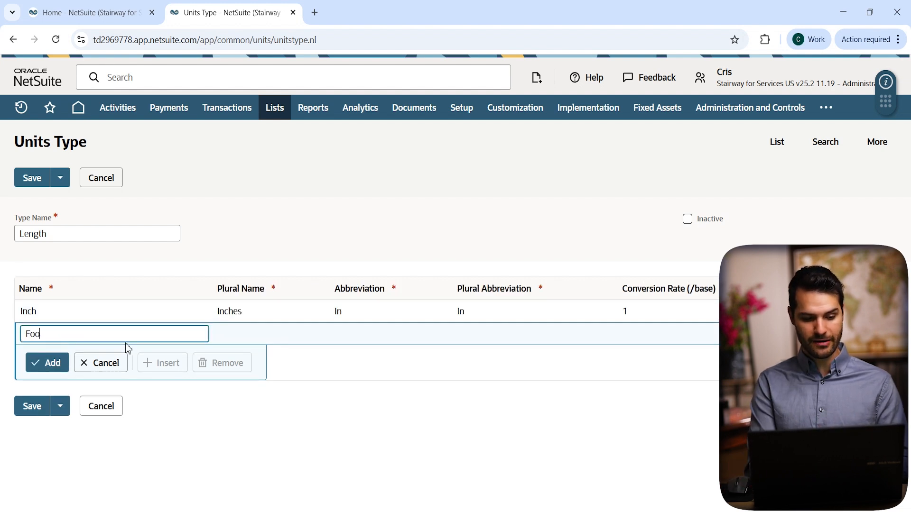
{"action": "key", "text": "Tab"}
{"action": "type", "text": "Feet"}
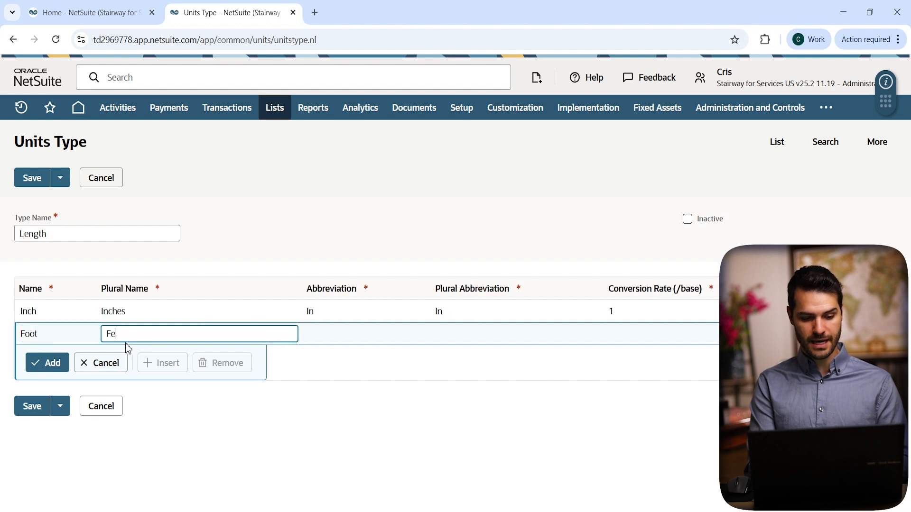
{"action": "key", "text": "Tab"}
{"action": "type", "text": "Ft"}
{"action": "key", "text": "Tab"}
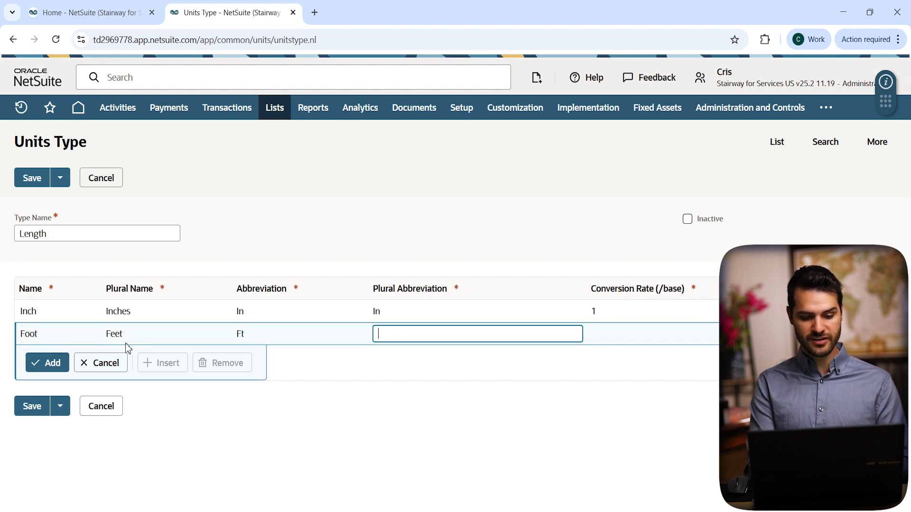
{"action": "type", "text": "Ft"}
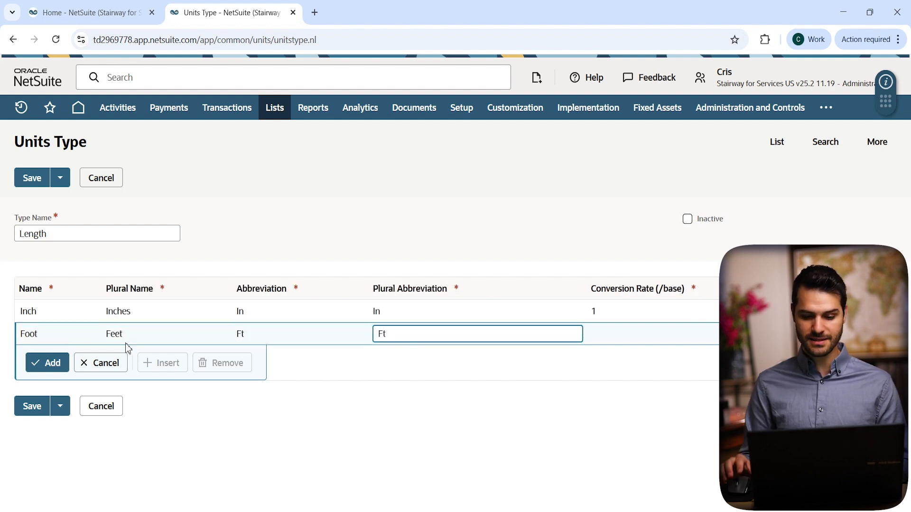
{"action": "left_click", "coordinate": [597, 338]}
{"action": "type", "text": "12"}
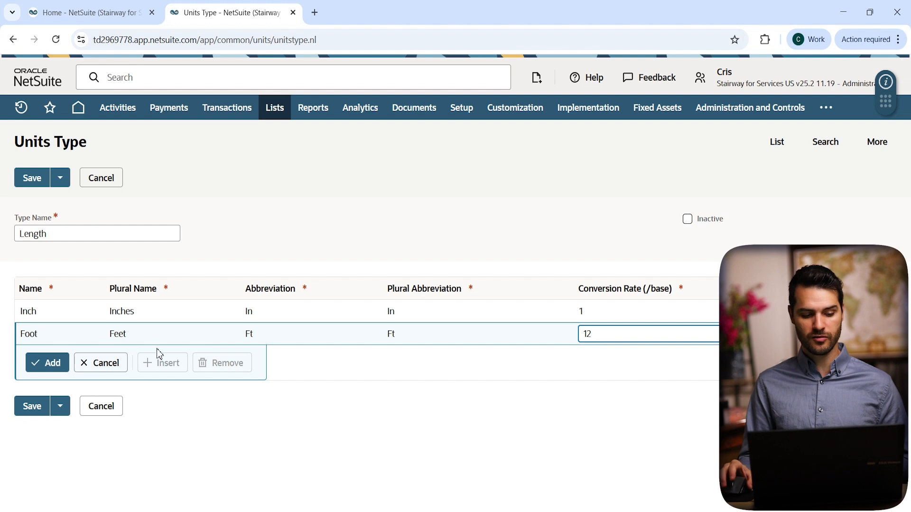
{"action": "left_click", "coordinate": [47, 363]}
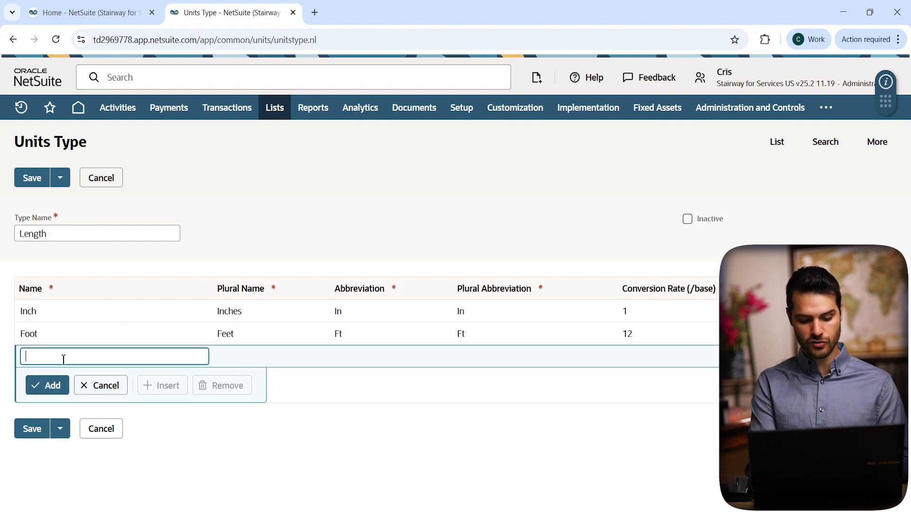
Add a Yard unit with plural Yards, Yd for both abbreviations and conversion rate 36, and save the units type.
{"action": "type", "text": "Yard"}
{"action": "key", "text": "Tab"}
{"action": "type", "text": "Yards"}
{"action": "key", "text": "Tab"}
{"action": "type", "text": "Yd"}
{"action": "key", "text": "Tab"}
{"action": "type", "text": "Yd"}
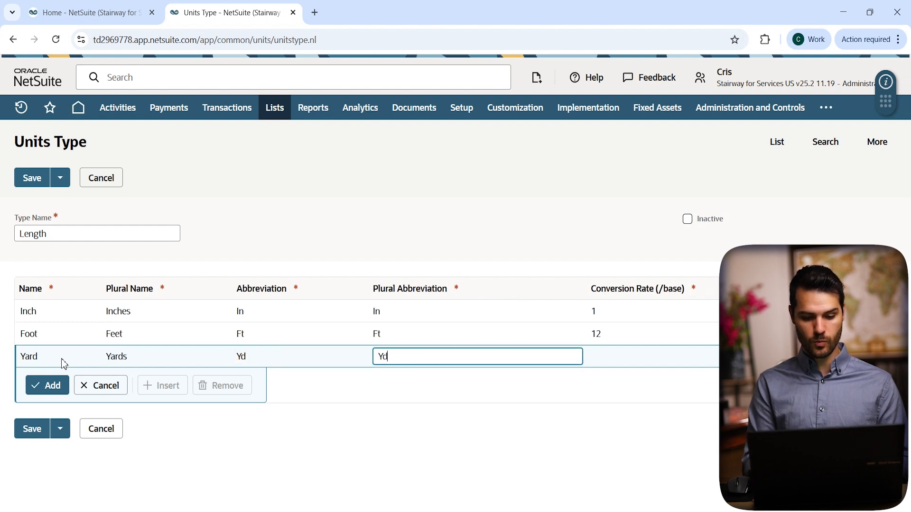
{"action": "left_click", "coordinate": [616, 352]}
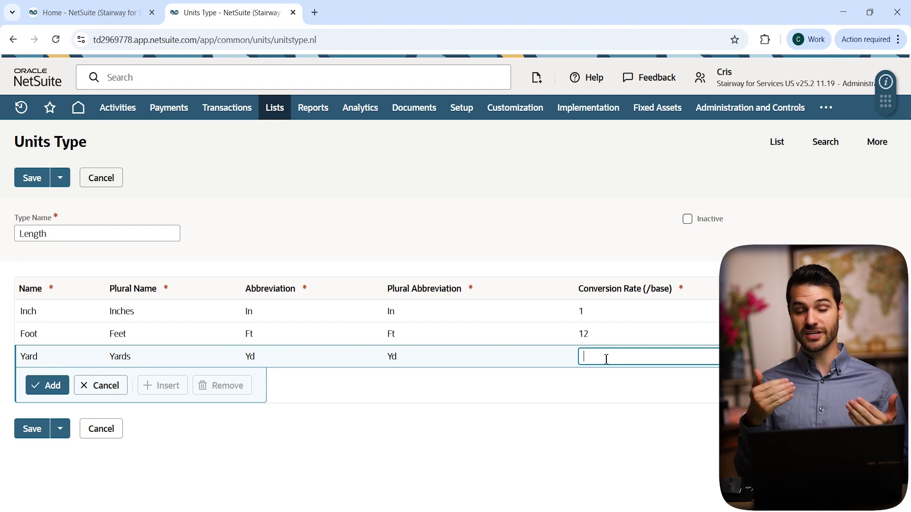
{"action": "type", "text": "36"}
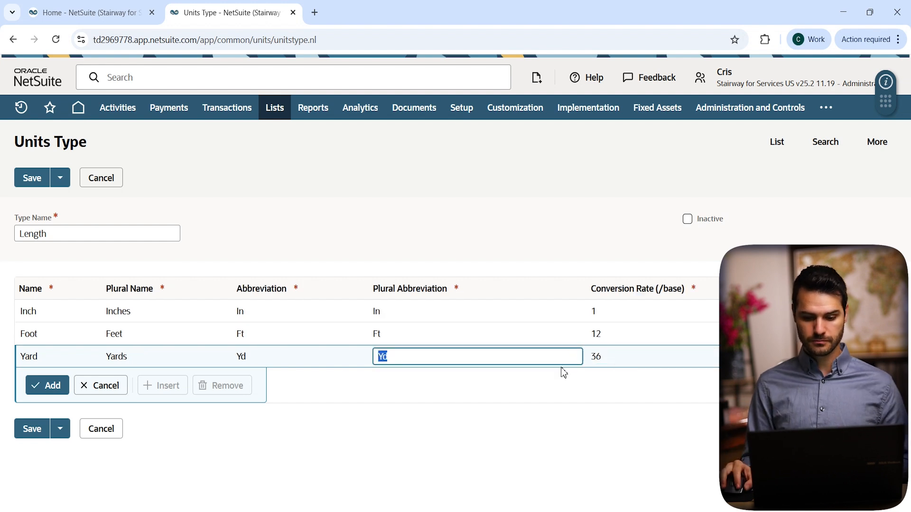
{"action": "left_click", "coordinate": [50, 393]}
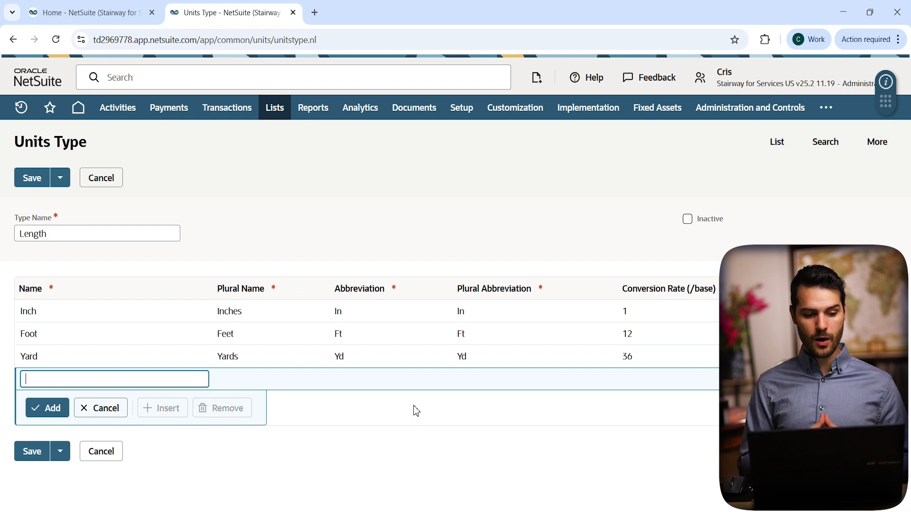
{"action": "left_click", "coordinate": [33, 452]}
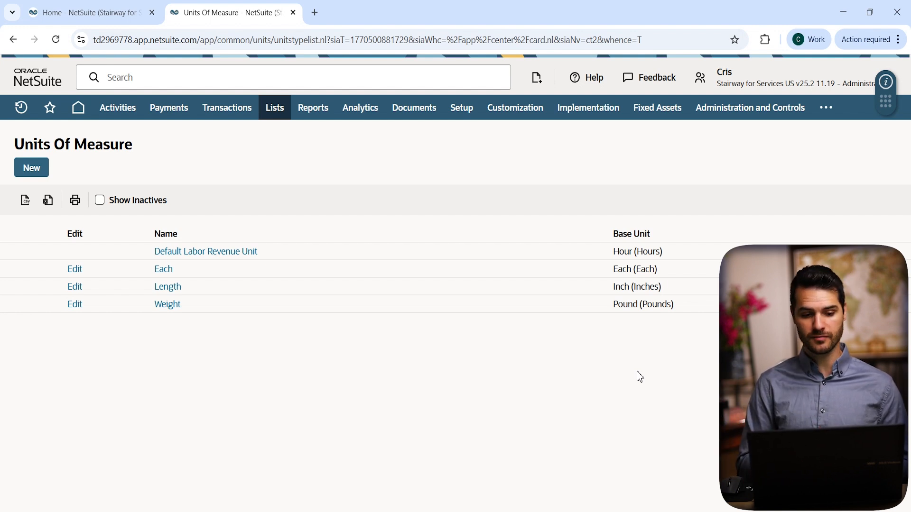
Open the recently viewed non-inventory item 95HBA Pellets (35 lb Case) for editing.
{"action": "mouse_move", "coordinate": [22, 114]}
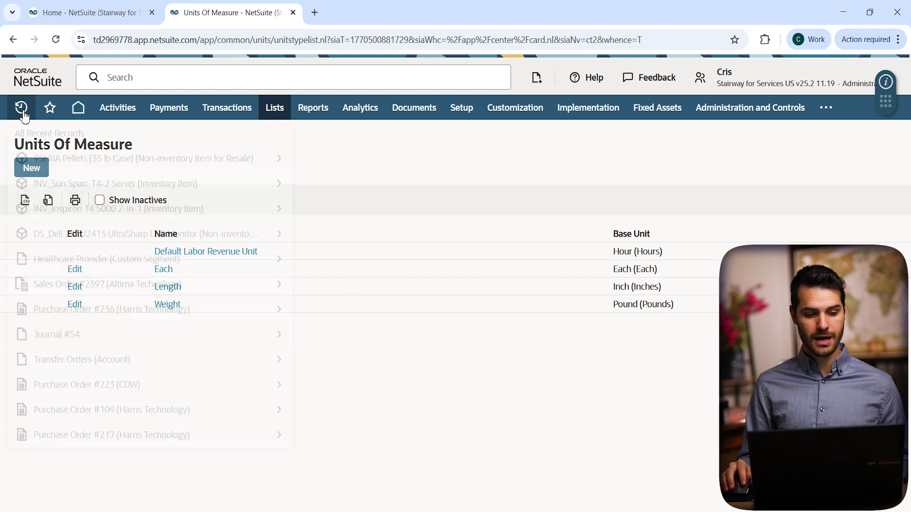
{"action": "mouse_move", "coordinate": [49, 164]}
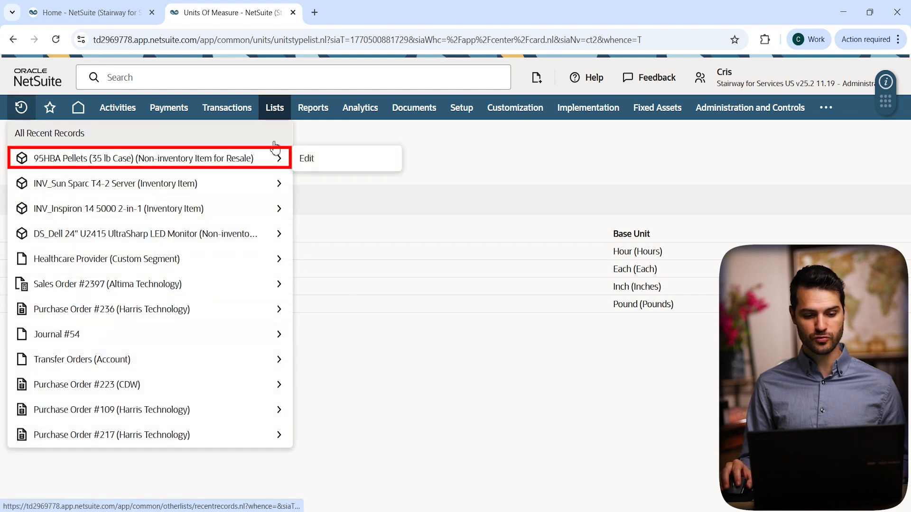
{"action": "left_click", "coordinate": [325, 162]}
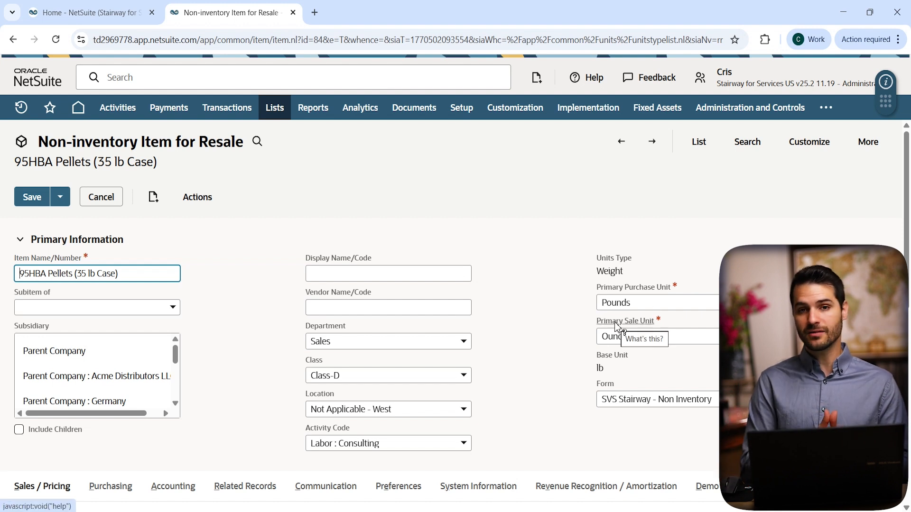
Examine which units apply to the item's minimum sales quantity and purchase price, and compare them with its primary unit settings.
{"action": "scroll", "coordinate": [545, 278], "scroll_direction": "down", "scroll_amount": 5}
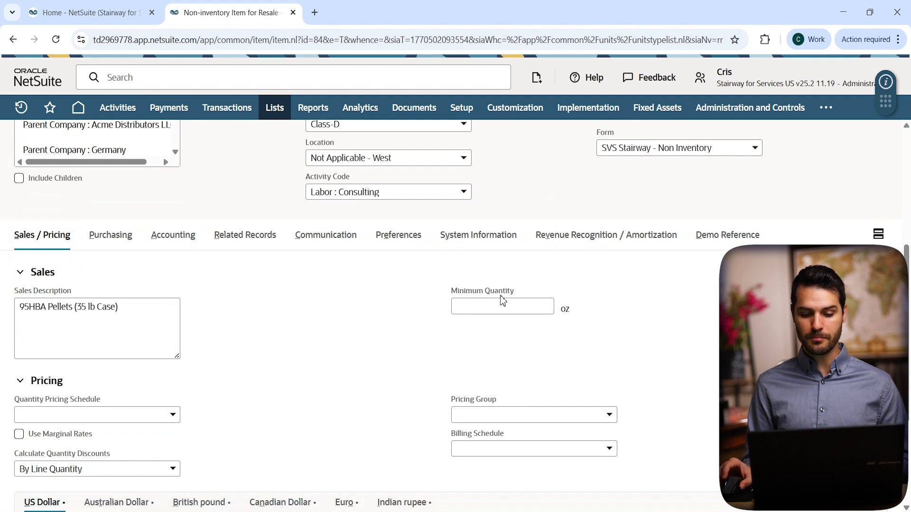
{"action": "left_click_drag", "start_coordinate": [561, 309], "coordinate": [579, 313]}
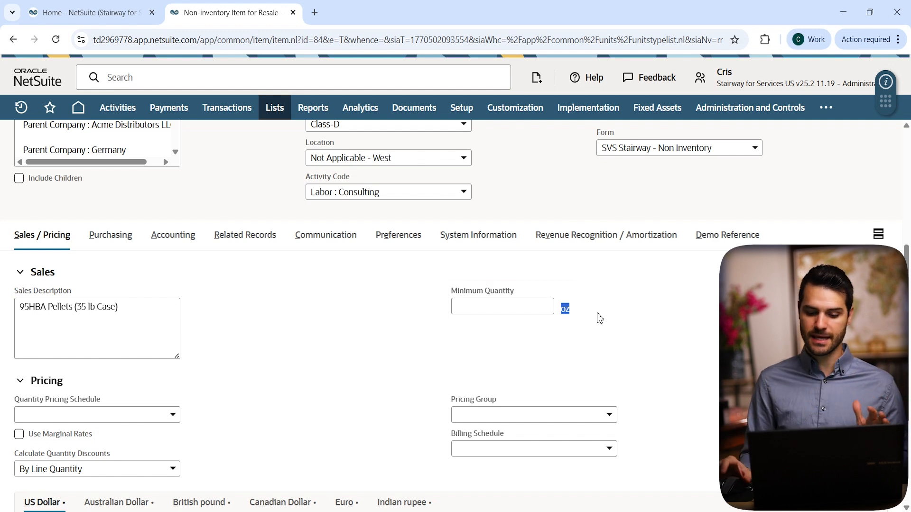
{"action": "scroll", "coordinate": [598, 318], "scroll_direction": "up", "scroll_amount": 3}
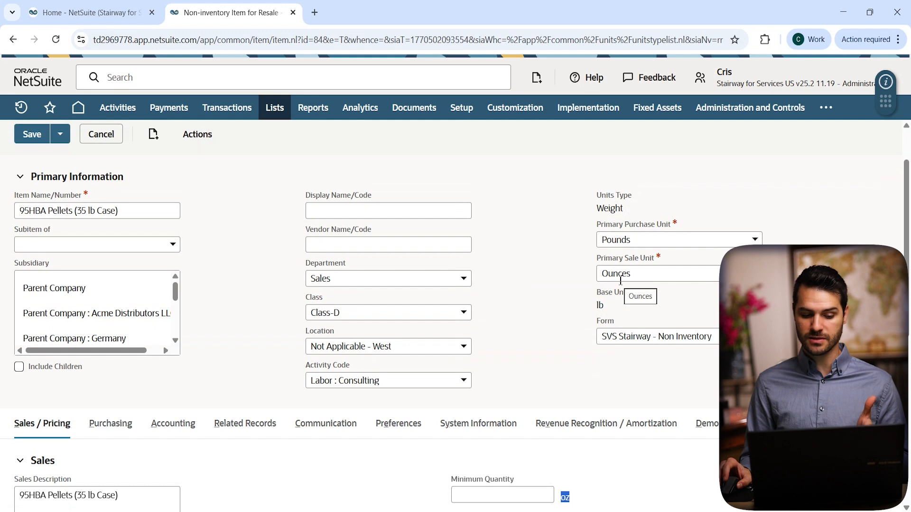
{"action": "left_click", "coordinate": [111, 431]}
{"action": "scroll", "coordinate": [193, 401], "scroll_direction": "down", "scroll_amount": 4}
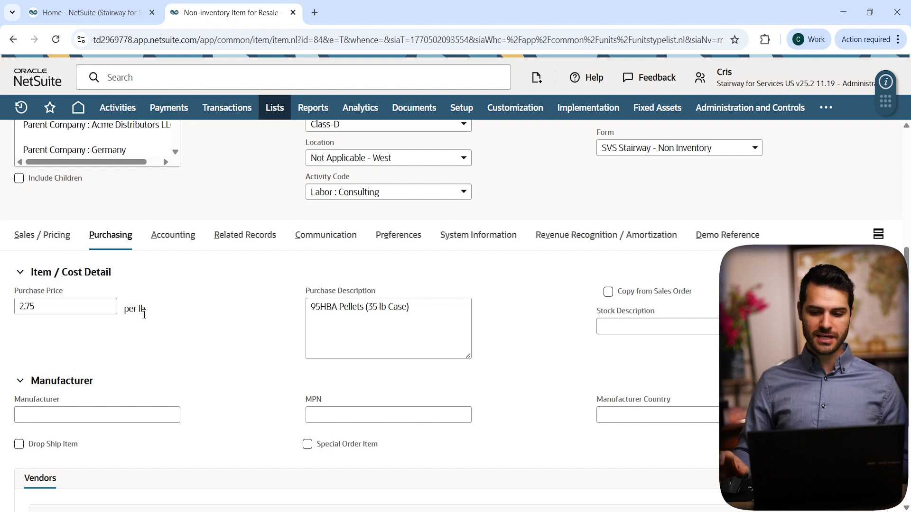
{"action": "scroll", "coordinate": [144, 319], "scroll_direction": "up", "scroll_amount": 4}
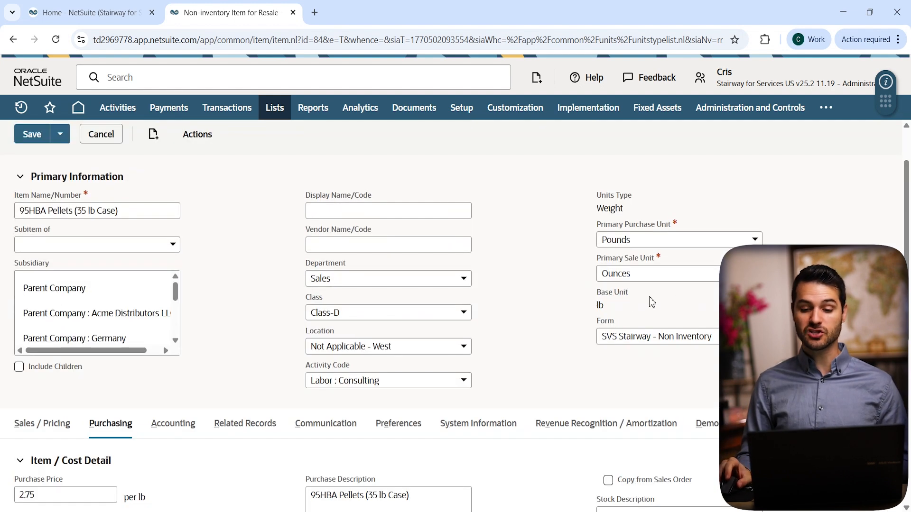